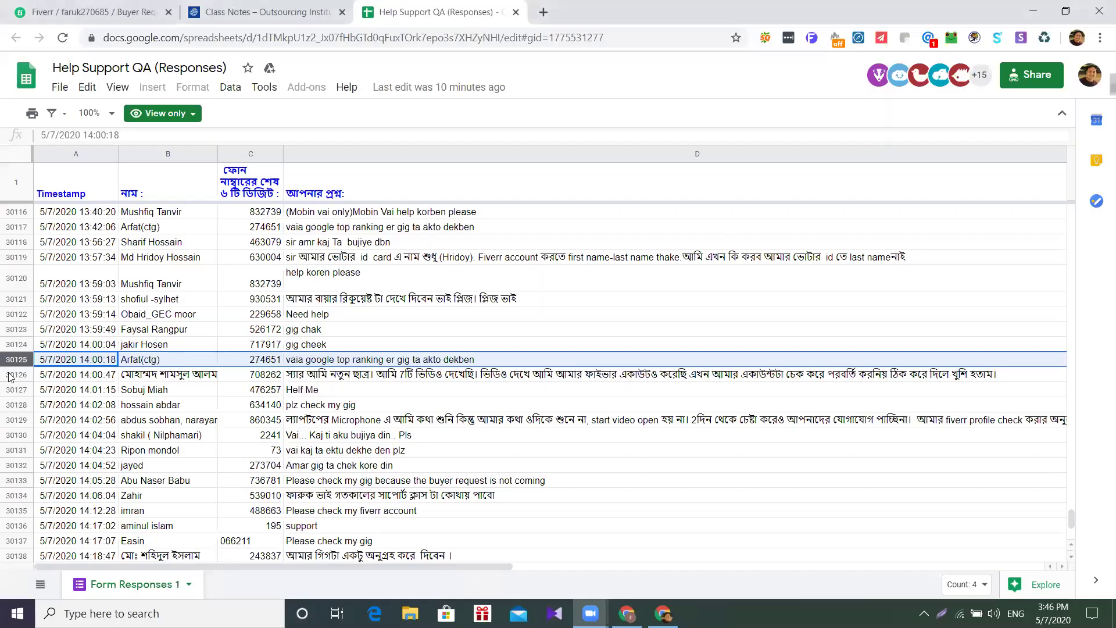
Select the response row timestamped 5/7/2020 14:00:47 in the support sheet and look through the questions below it
left_click(11, 375)
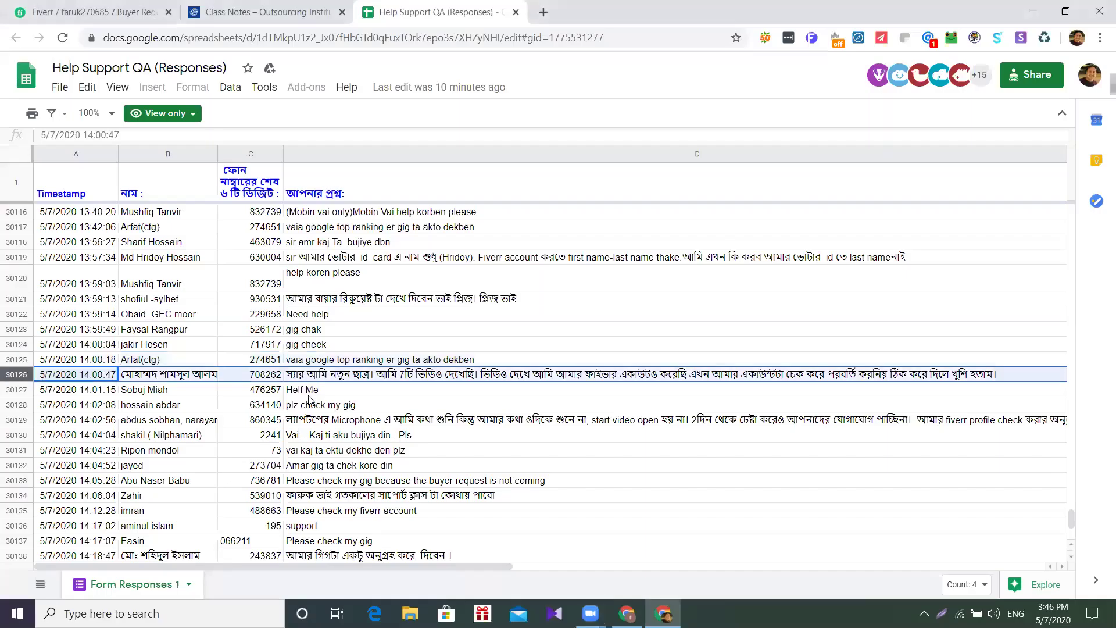
scroll(309, 400, "down", 4)
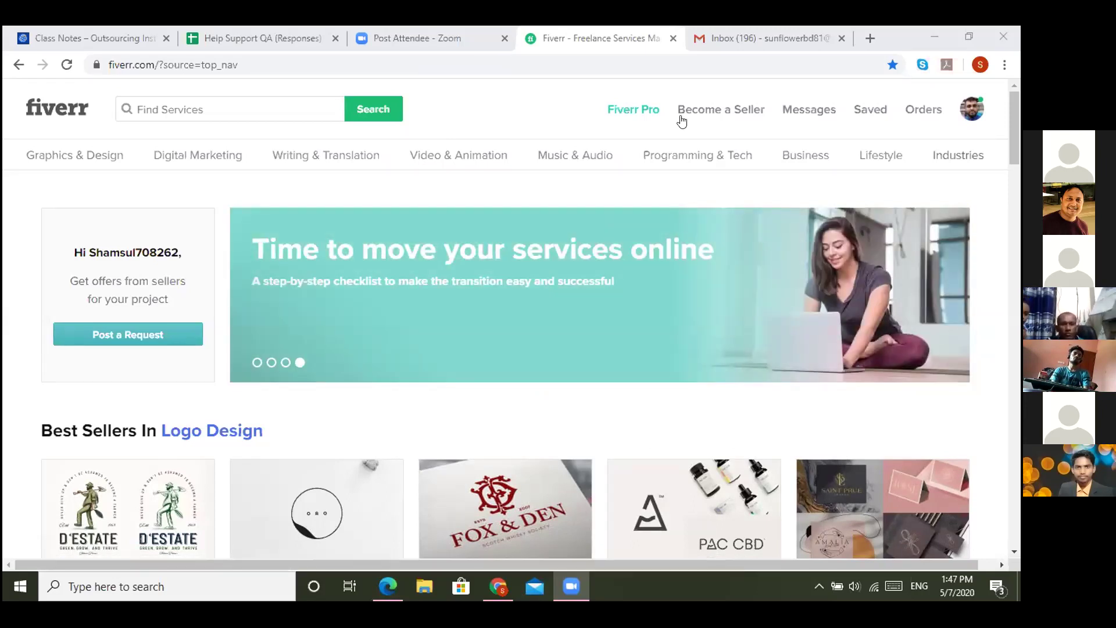
Switch to Fiverr and open the account's own profile page at the profile information section
left_click(971, 108)
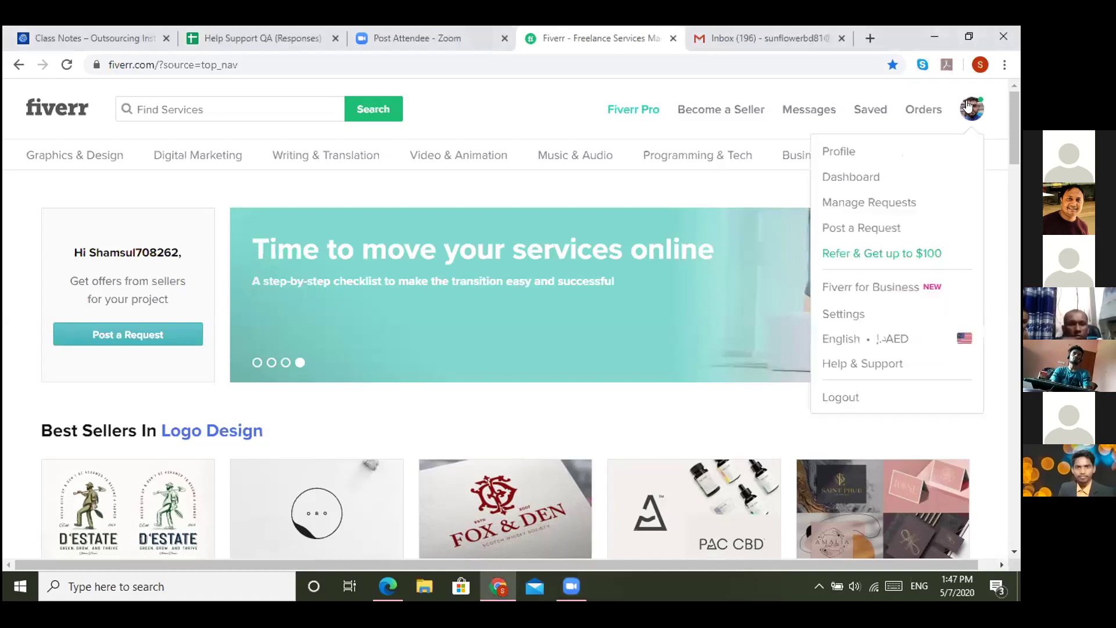
left_click(854, 153)
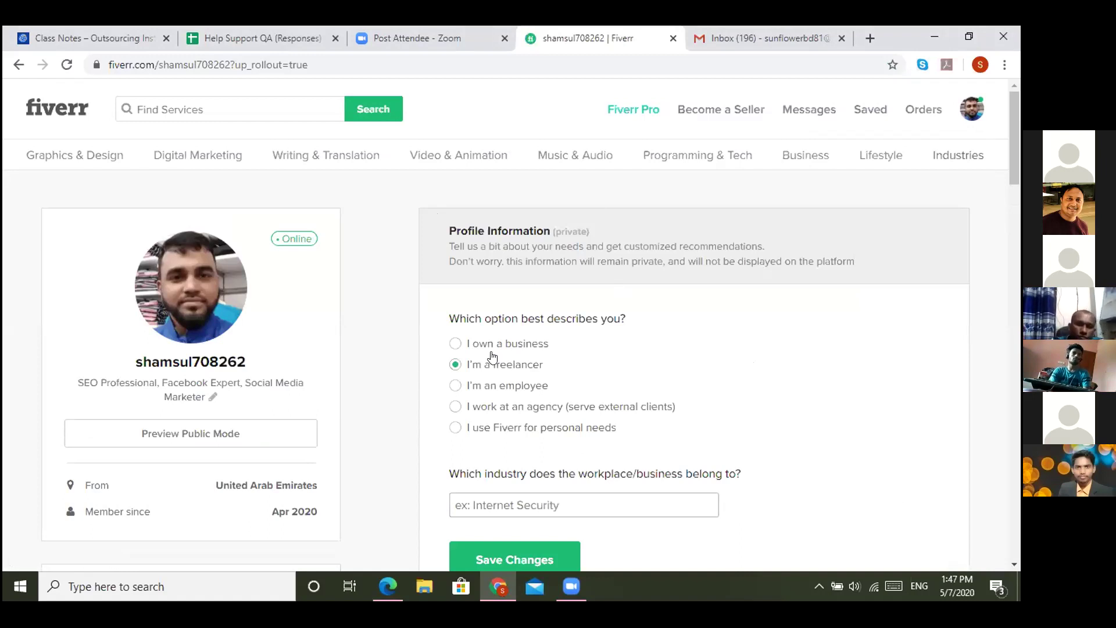
scroll(492, 355, "down", 1)
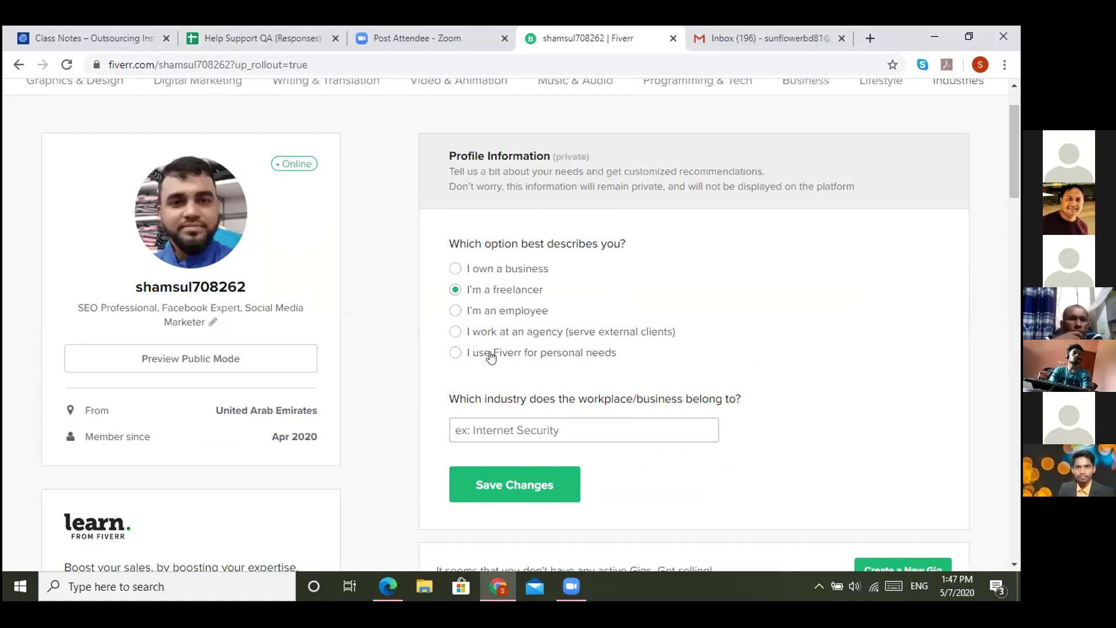
Remove "Facebook Expert" from the profile tagline, leaving "SEO Professional, Social Media Marketer"
left_click(213, 321)
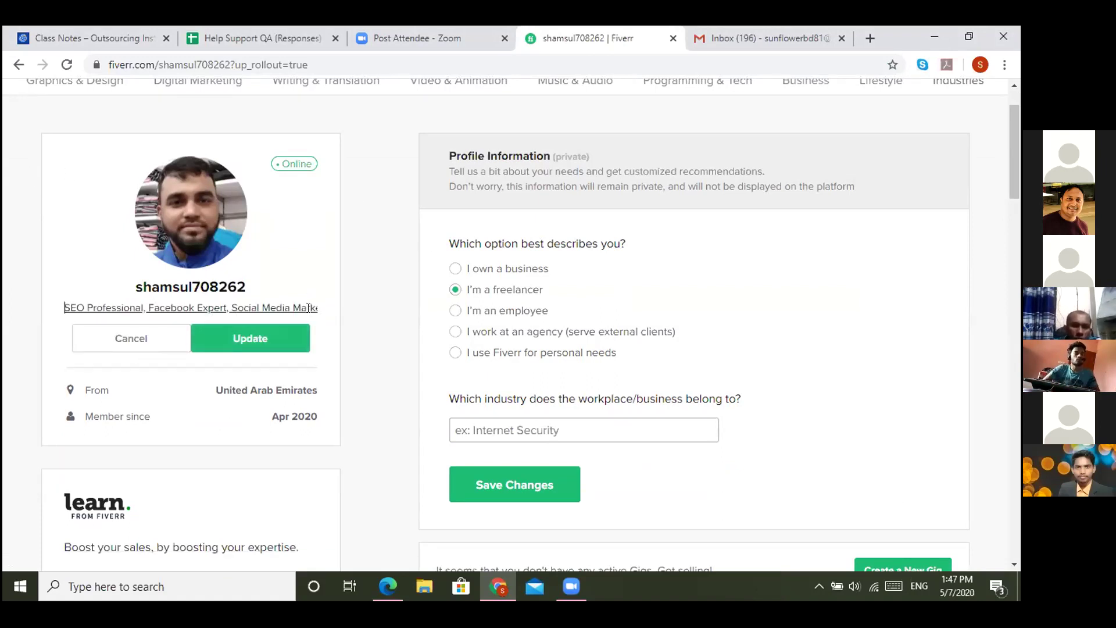
key("Left")
key("Left")
key("Left")
key("Left")
key("Left")
key("Left")
key("Left")
key("Left")
key("Left")
key("Left")
key("Left")
key("Left")
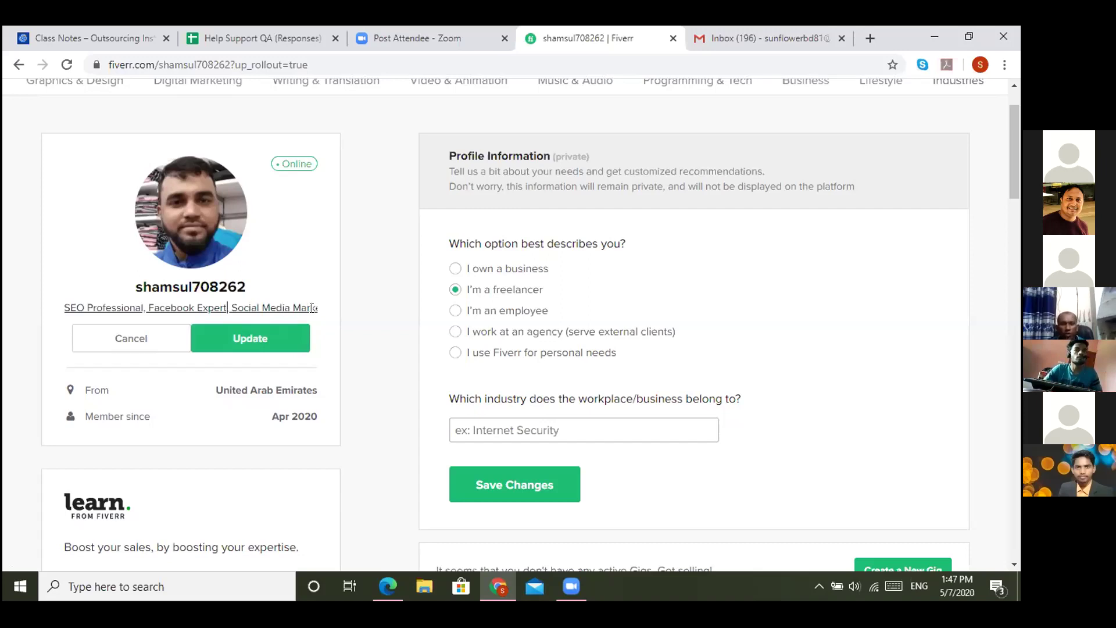
key("BackSpace")
key("BackSpace")
key("BackSpace")
key("BackSpace")
key("BackSpace")
key("BackSpace")
key("BackSpace")
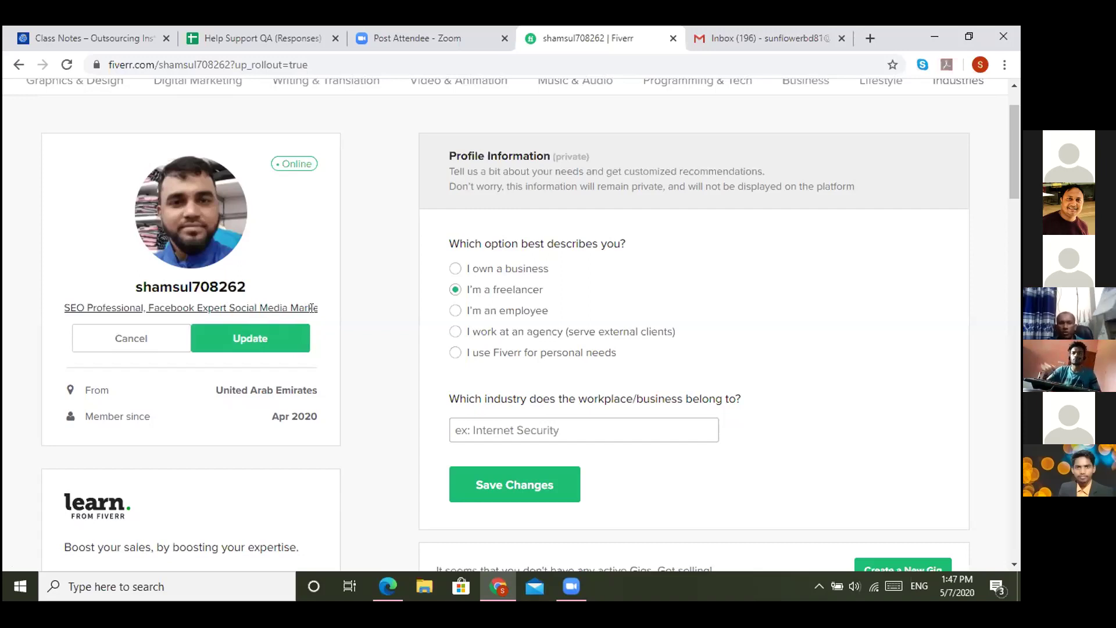
key("BackSpace")
key("BackSpace")
key("BackSpace")
key("BackSpace")
key("BackSpace")
key("BackSpace")
key("BackSpace")
key("BackSpace")
key("BackSpace")
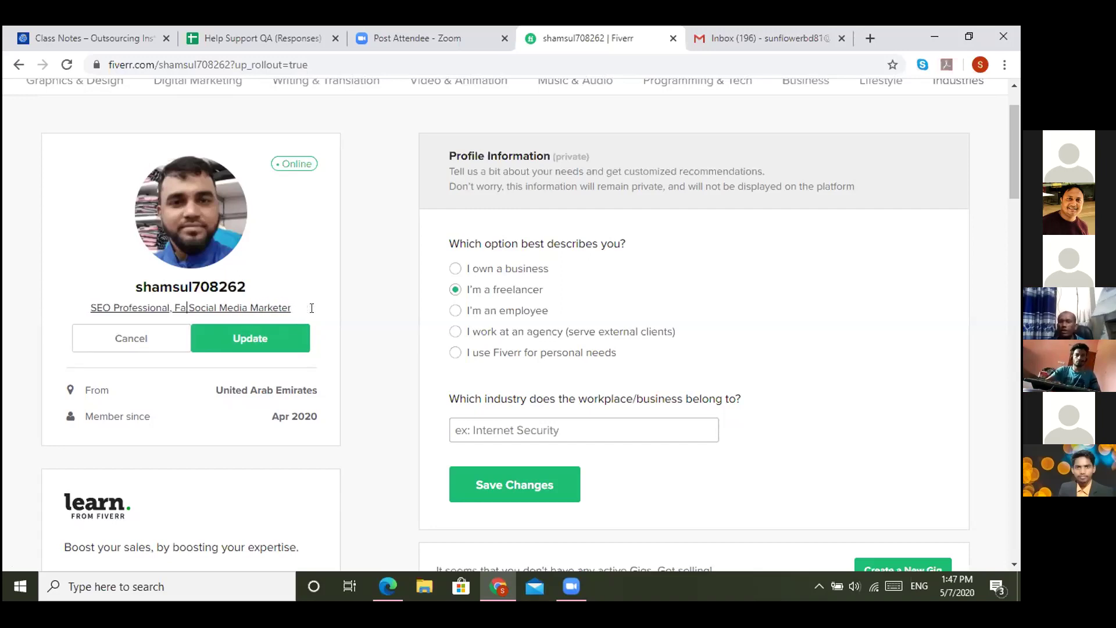
key("BackSpace")
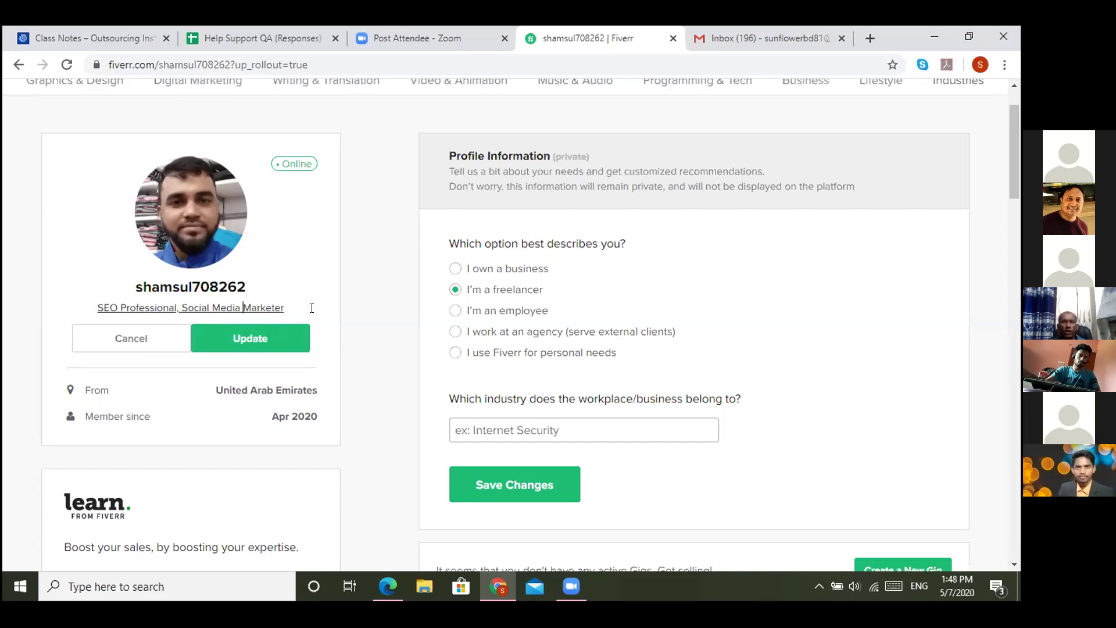
Append "Link Builder" without a final period to the profile tagline, separated by a comma, and save it
key("End")
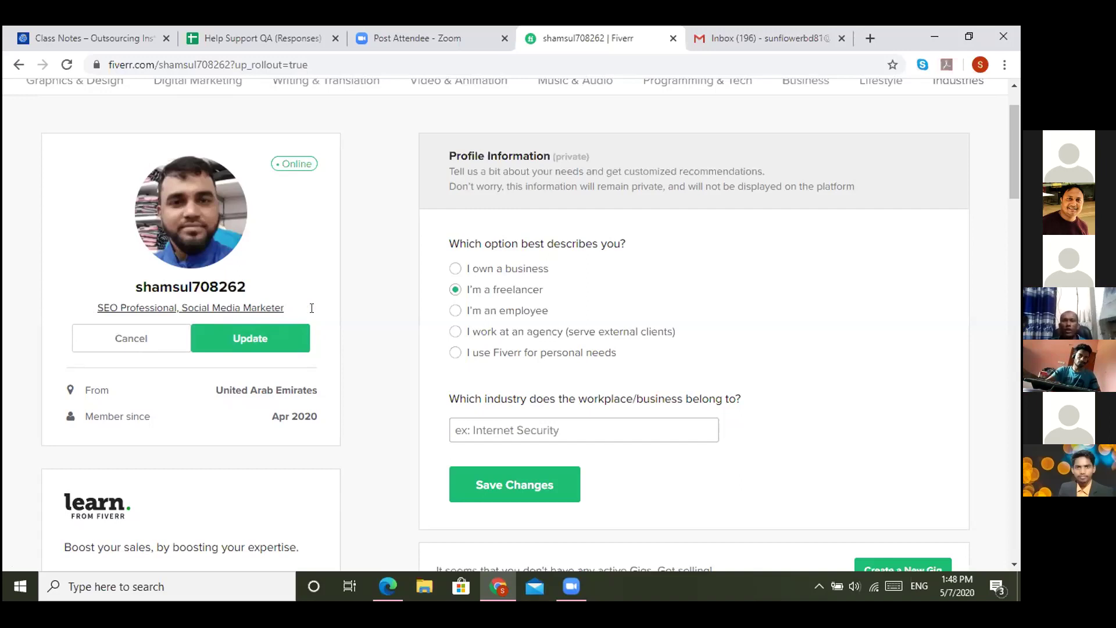
type(",")
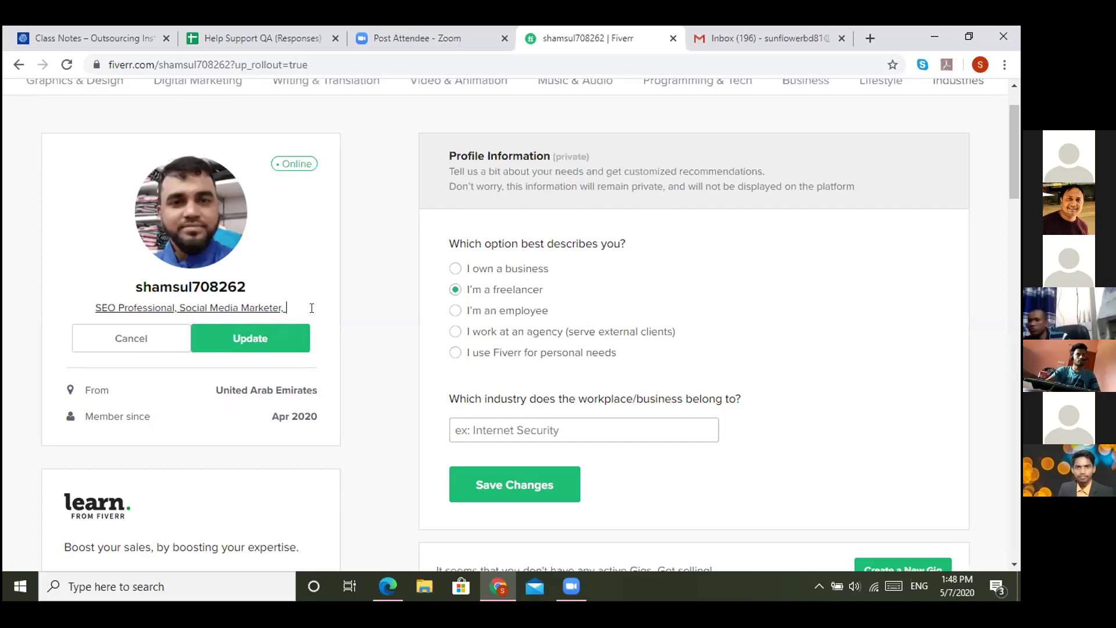
type(" I")
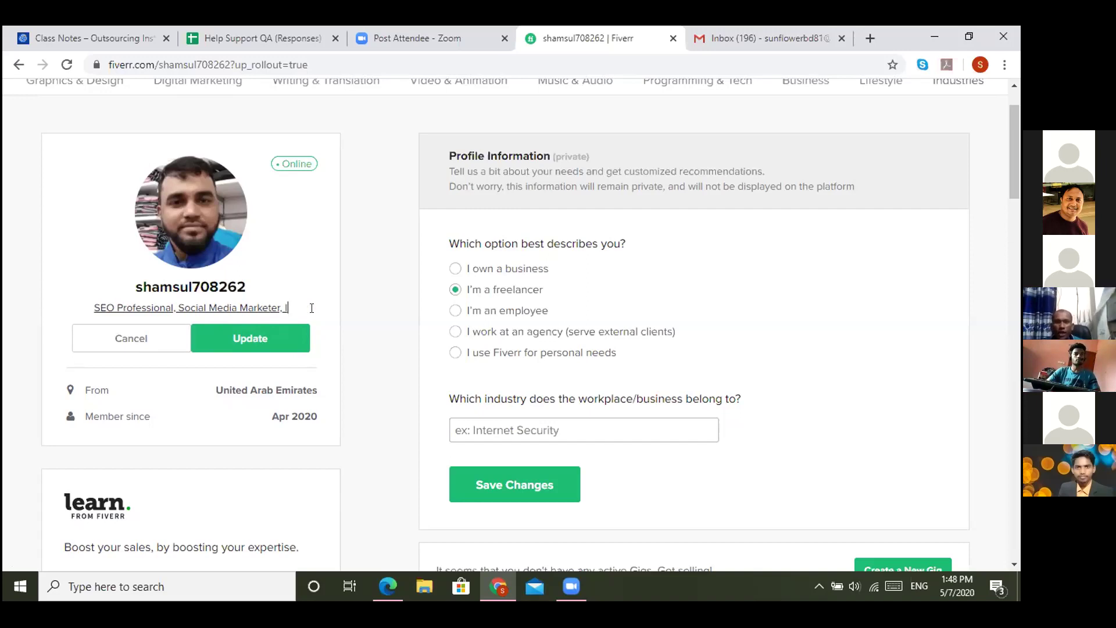
key("BackSpace")
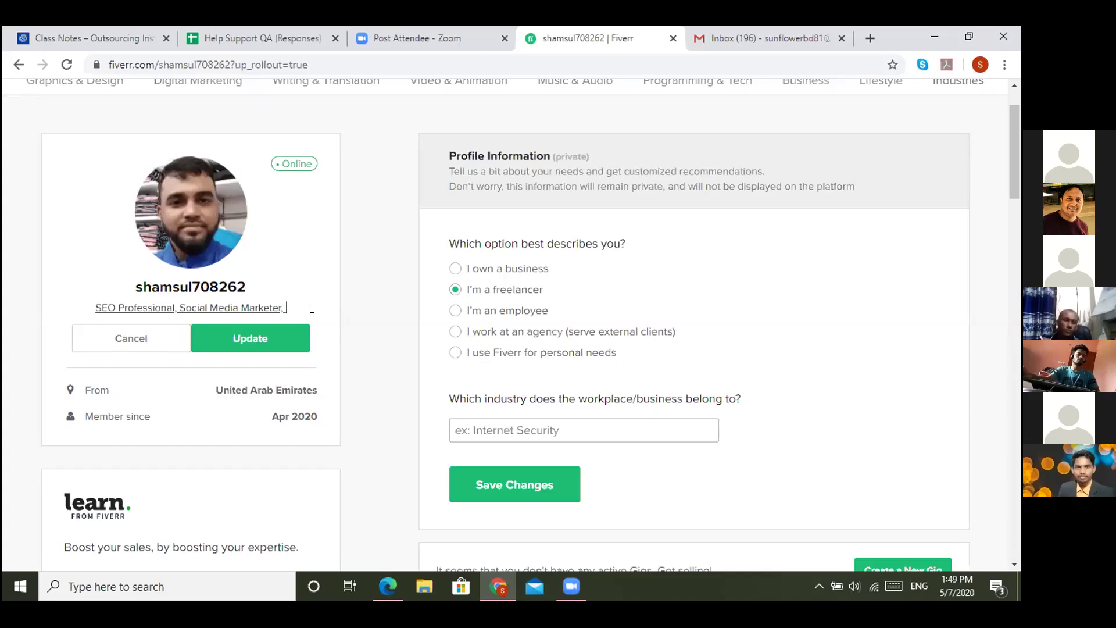
type("I")
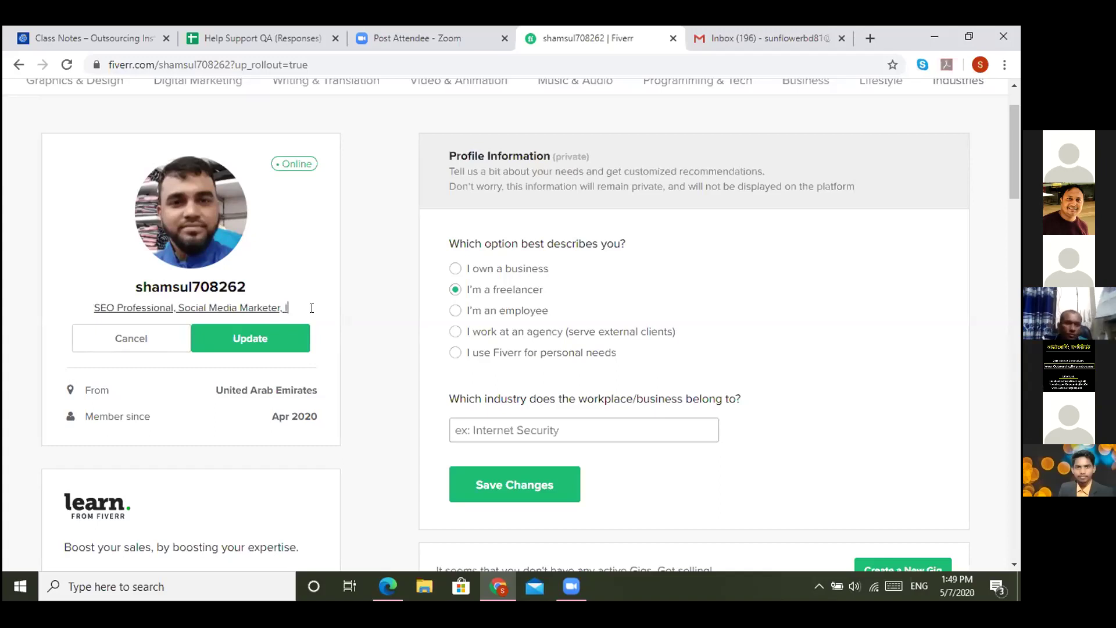
type("l")
type("n")
type("b")
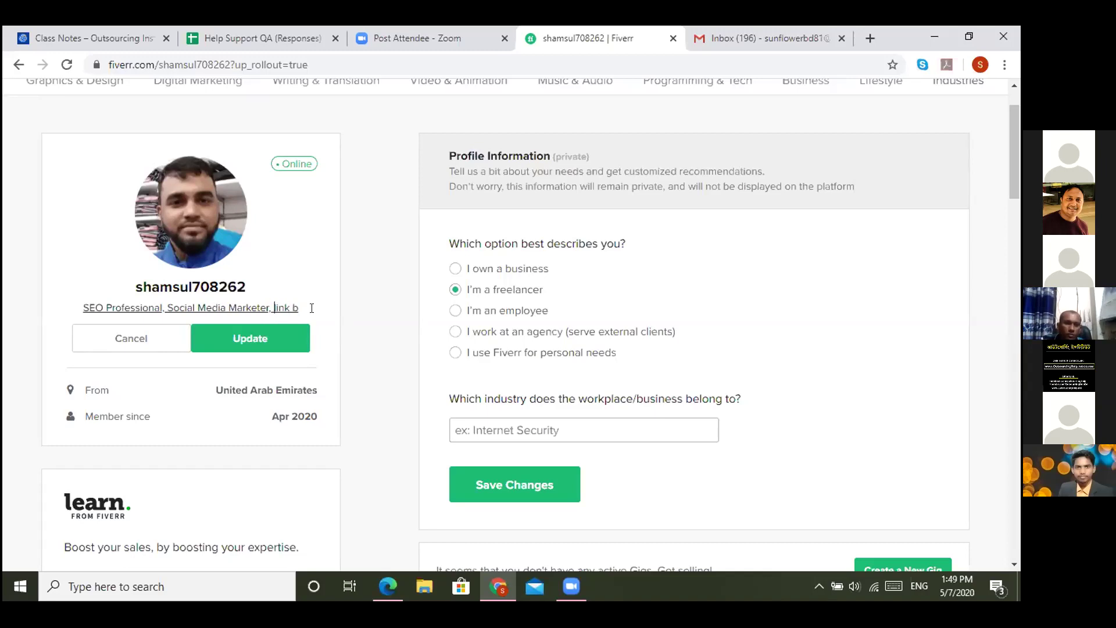
type("Link ")
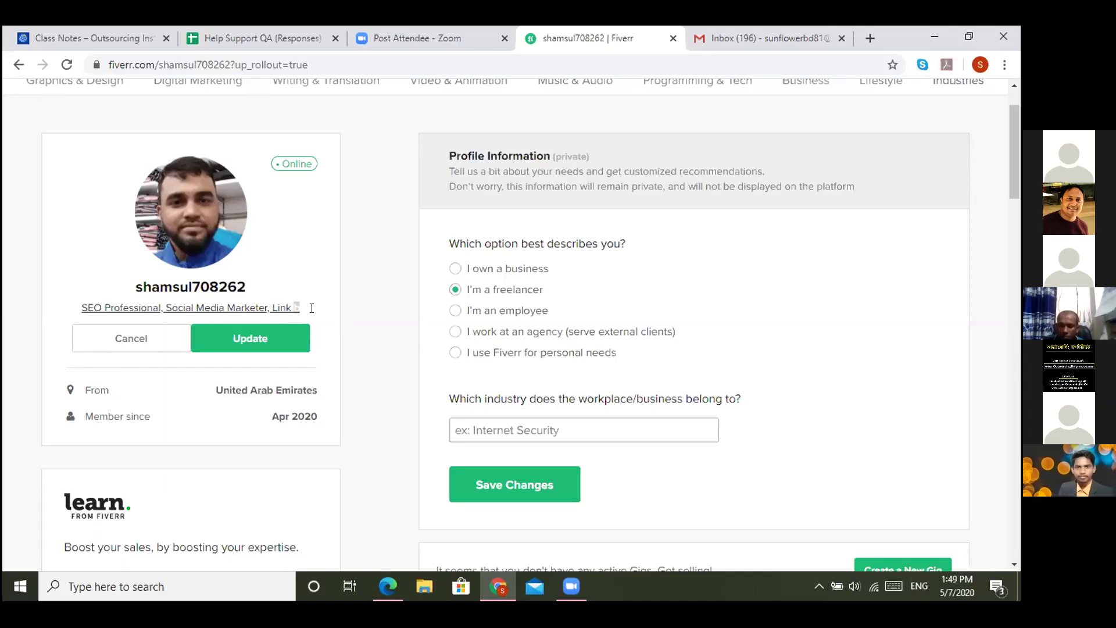
type("B")
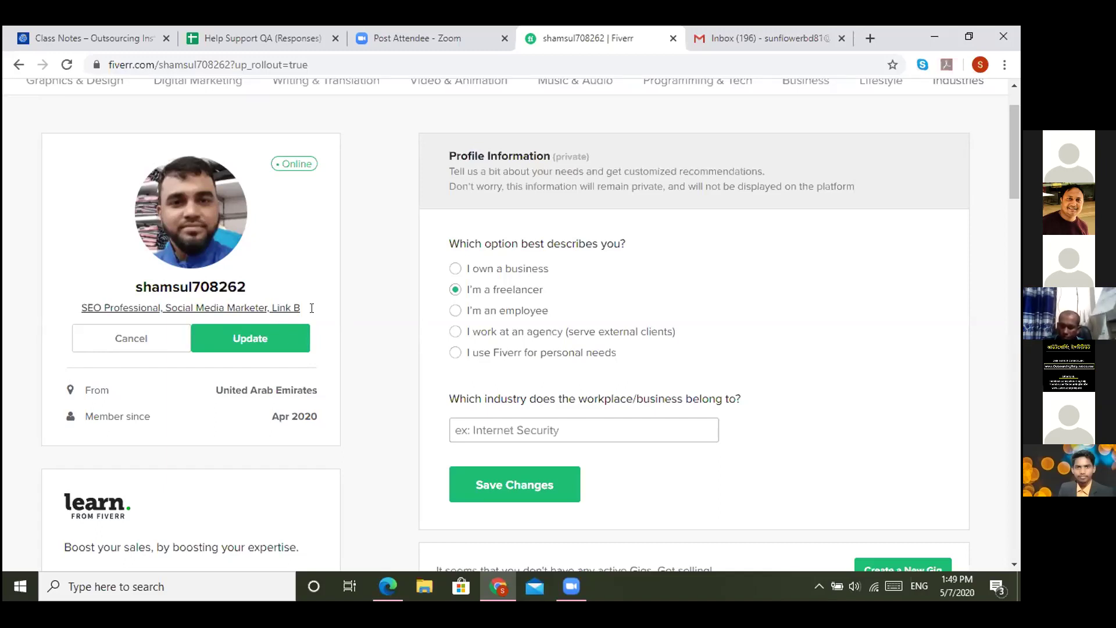
type("uilder")
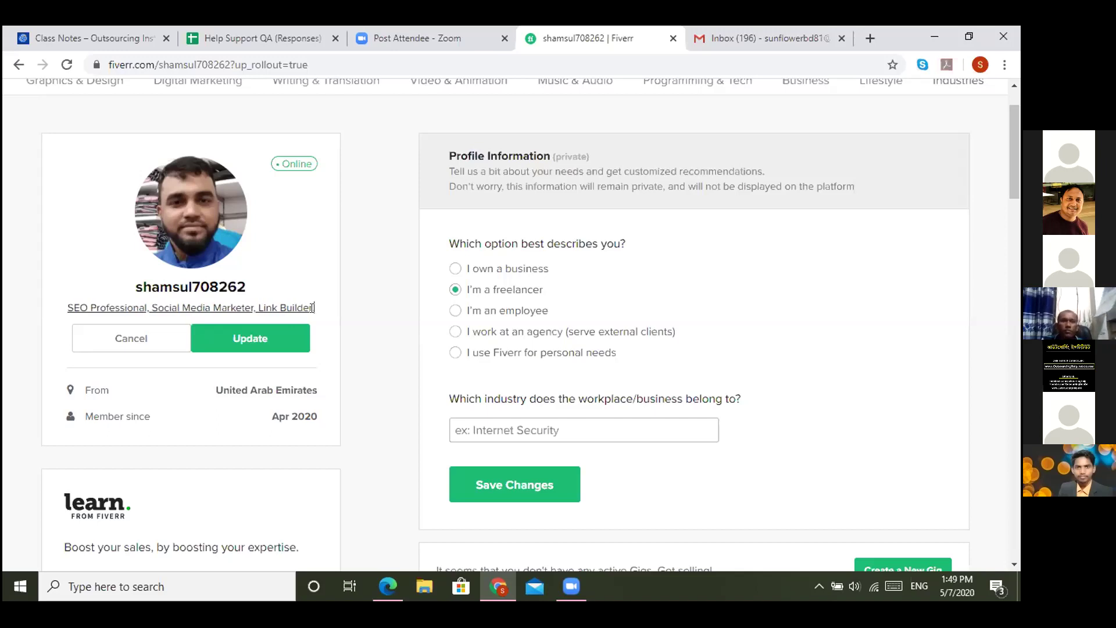
type(".")
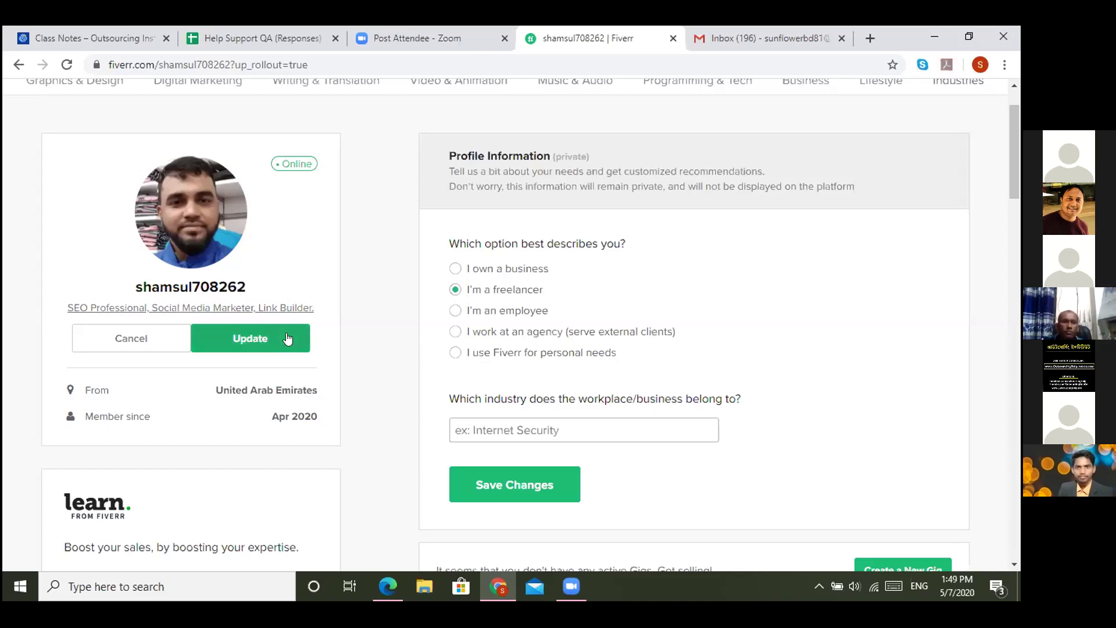
left_click(287, 338)
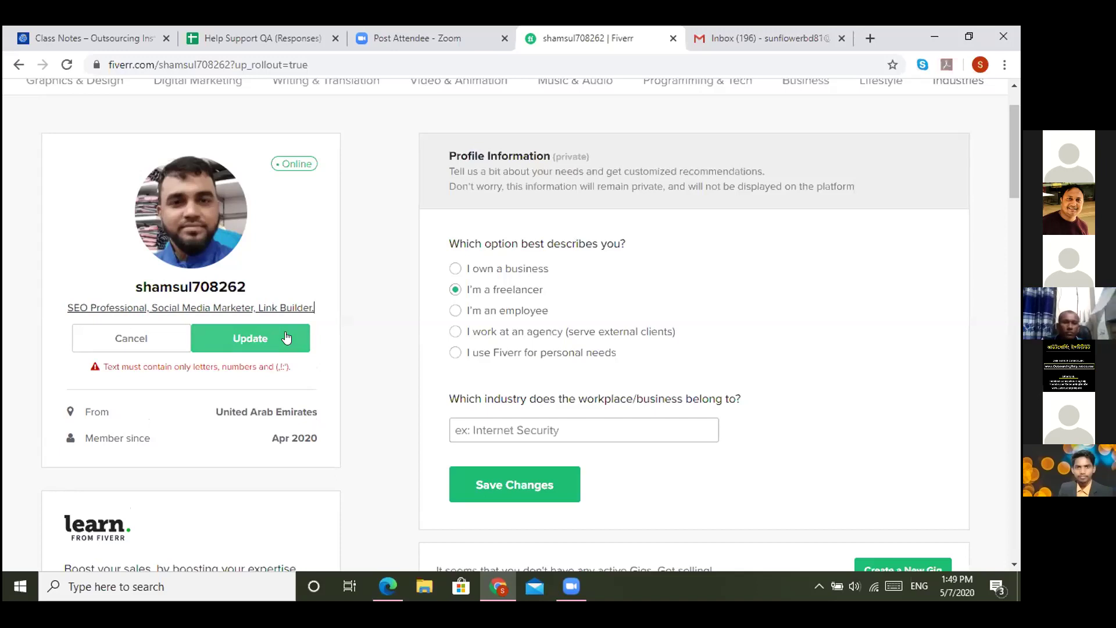
key("BackSpace")
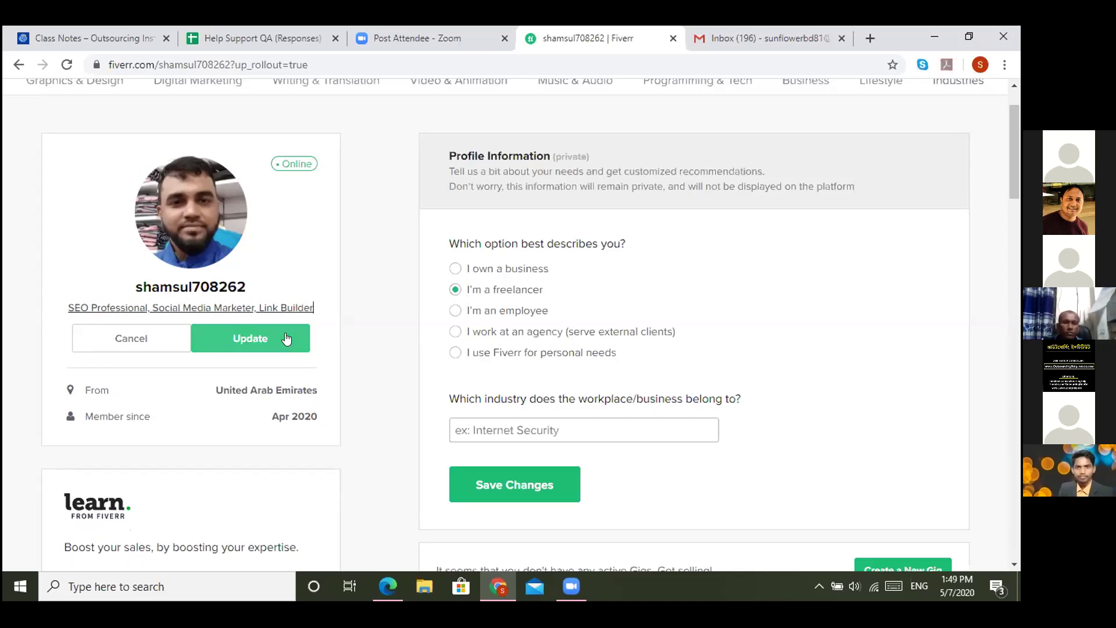
left_click(287, 338)
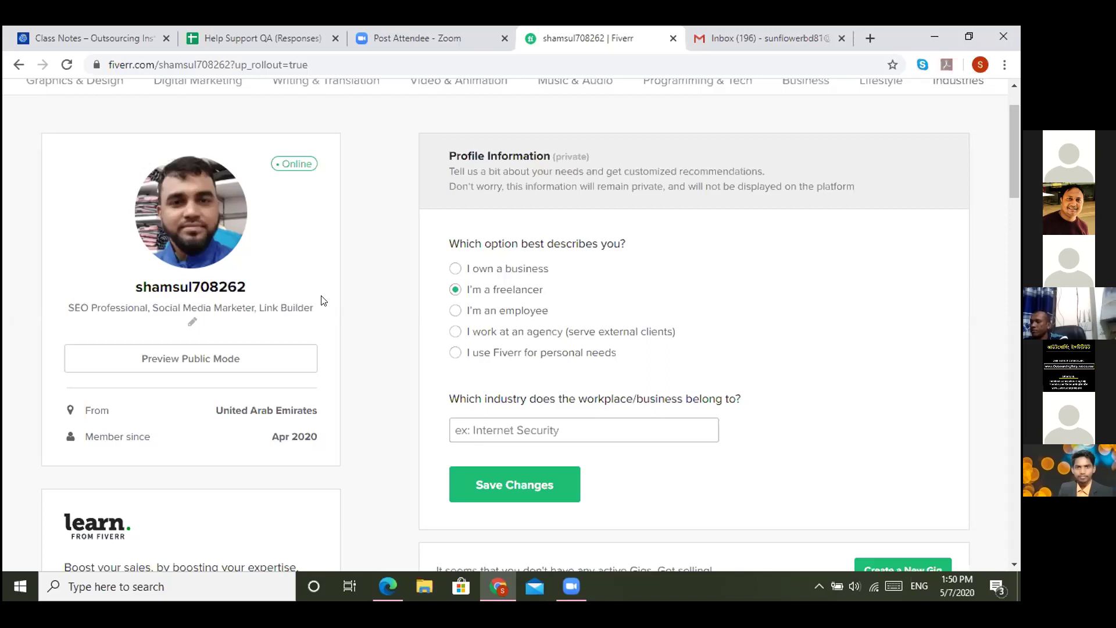
Edit the profile description so that "Graphic Designer" reads "Graphics Designer"
scroll(324, 301, "down", 5)
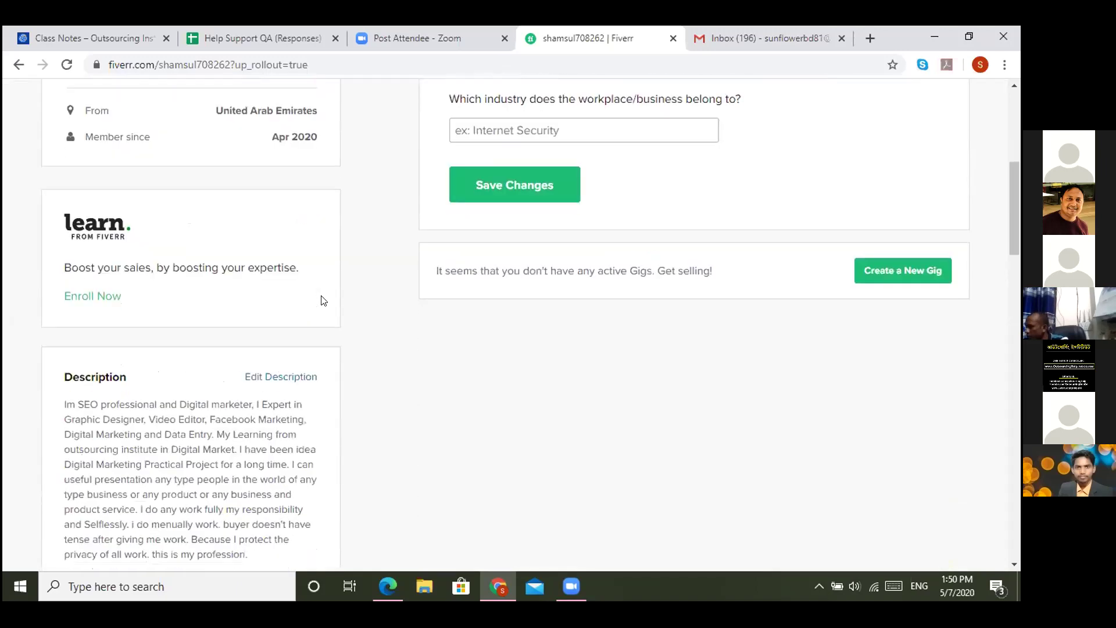
scroll(324, 301, "down", 3)
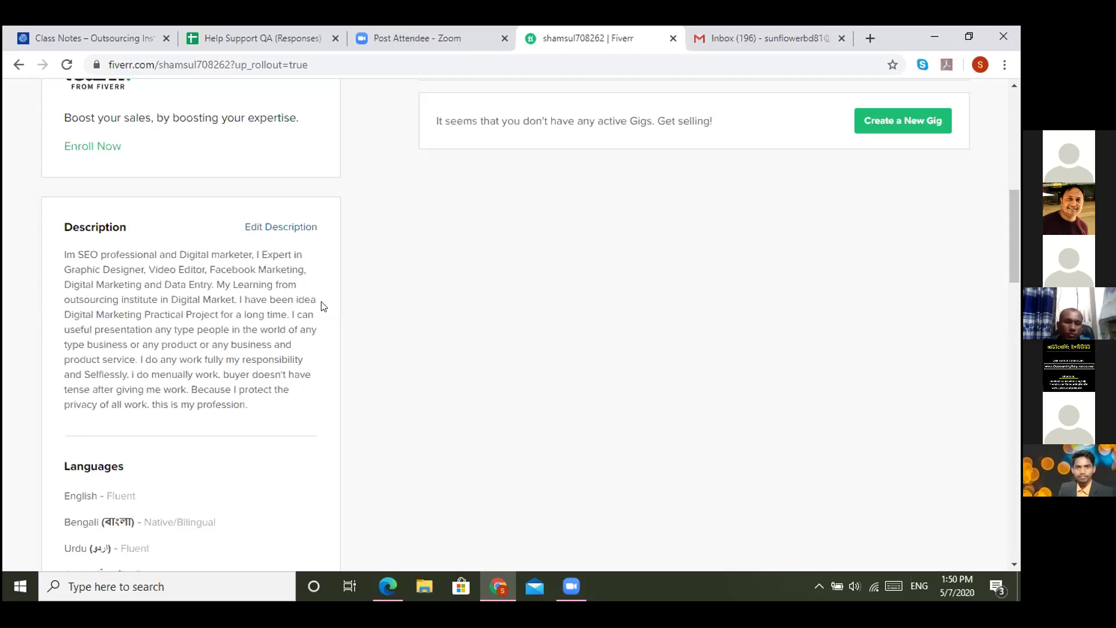
left_click(260, 228)
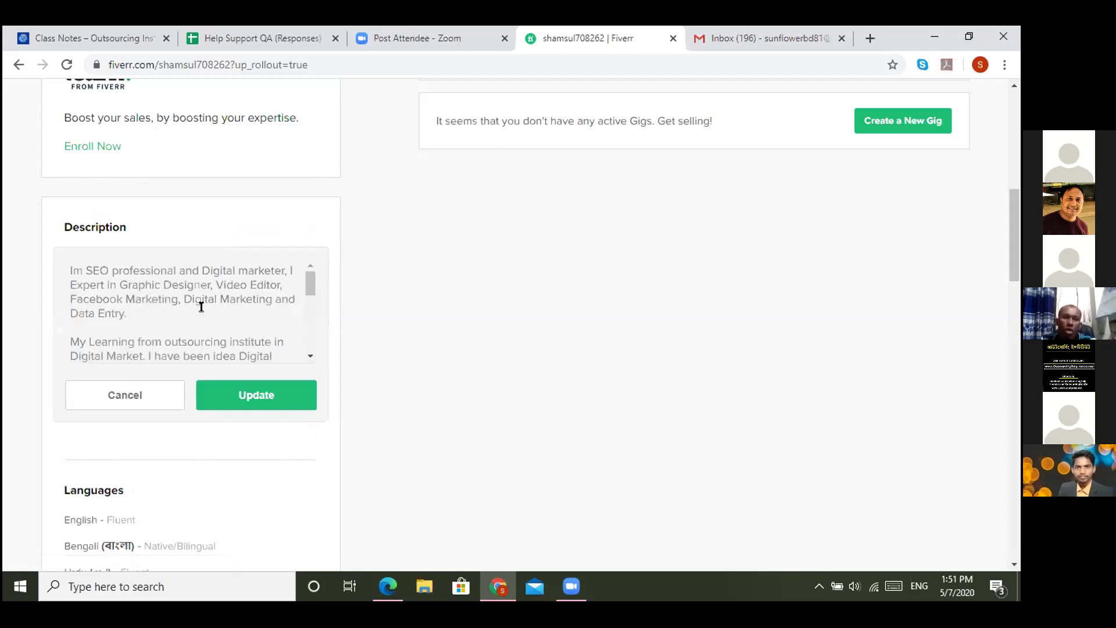
scroll(210, 308, "up", 4)
scroll(191, 360, "down", 4)
scroll(212, 381, "down", 1)
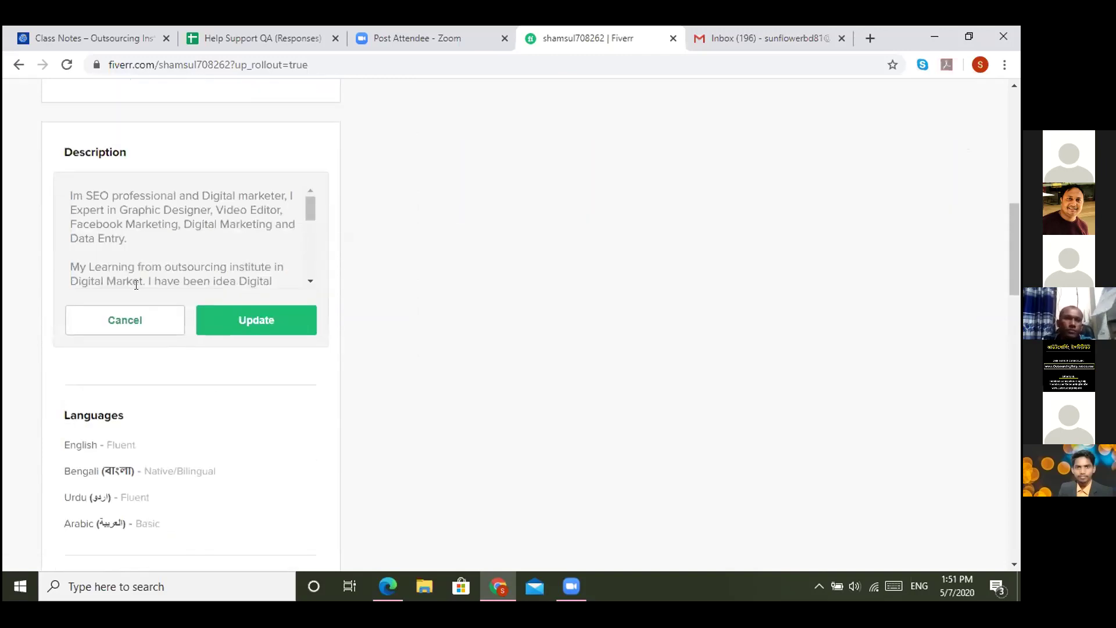
left_click(156, 206)
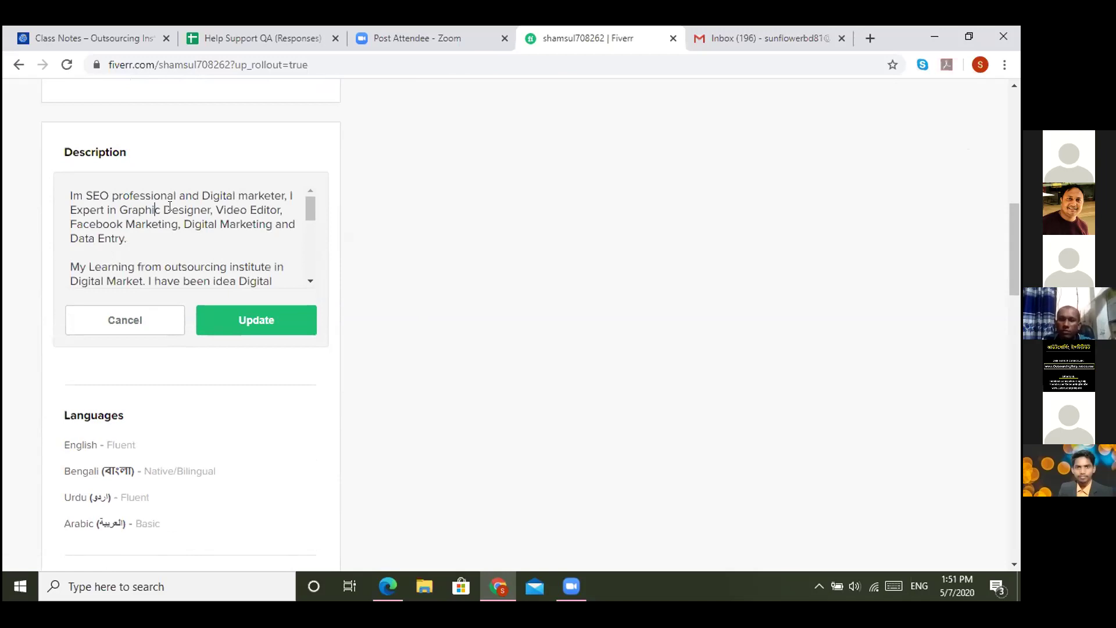
type("s")
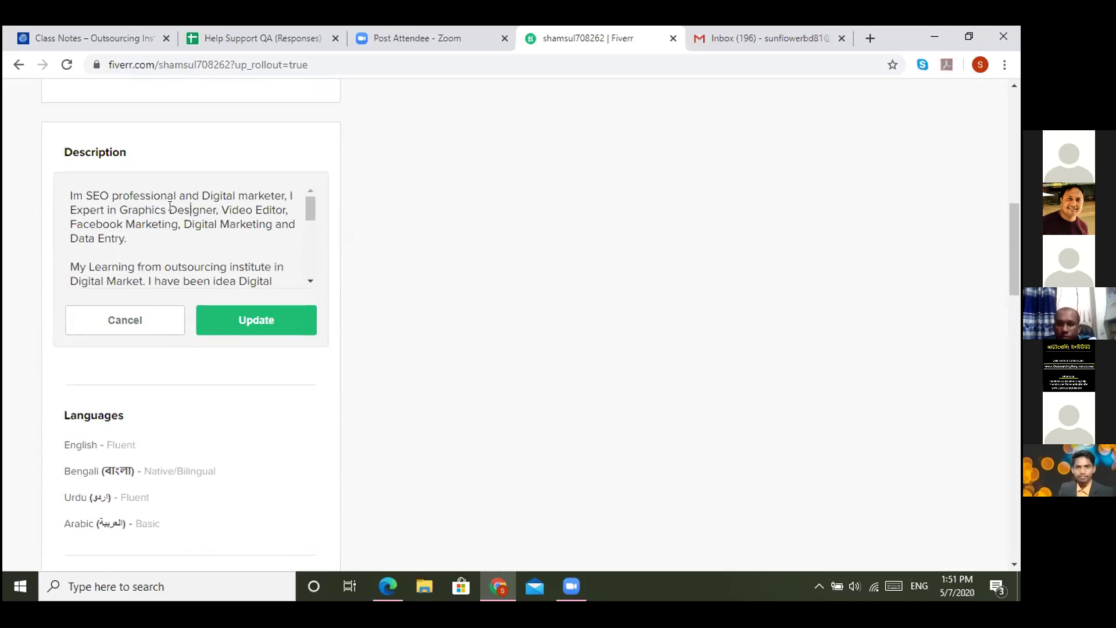
key("Right")
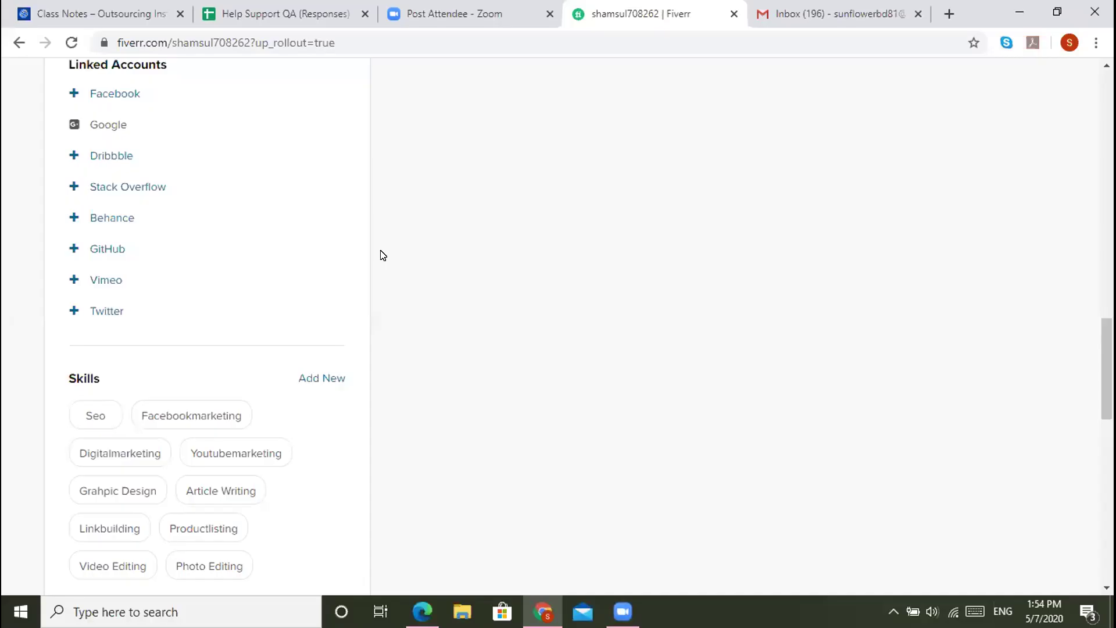
Examine the profile's linked accounts, skills, education and certification sections
scroll(382, 255, "down", 4)
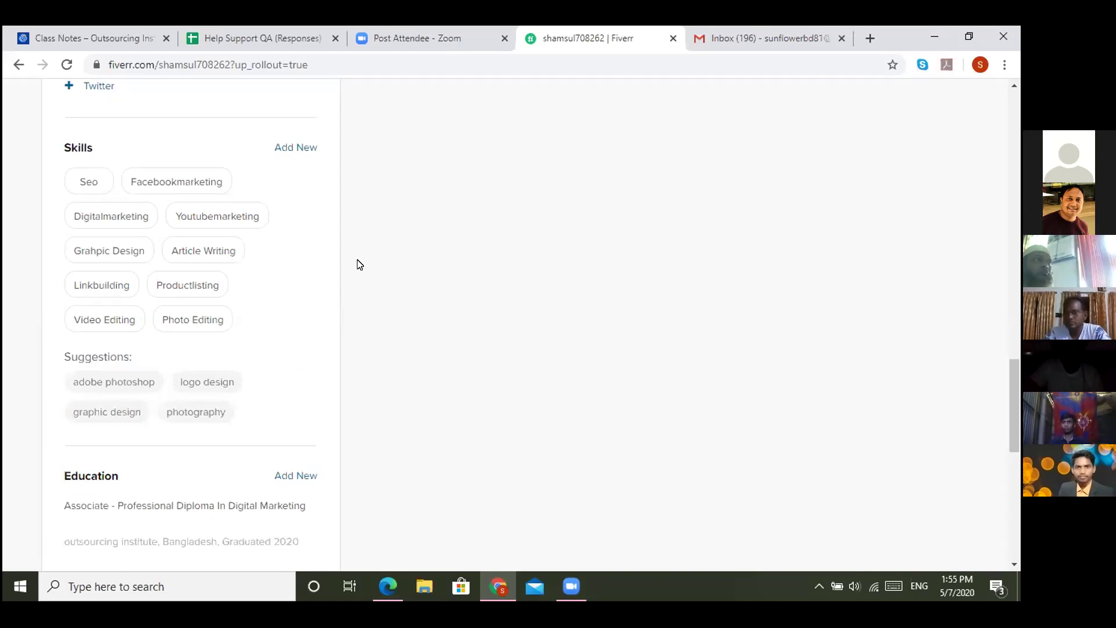
scroll(360, 265, "down", 1)
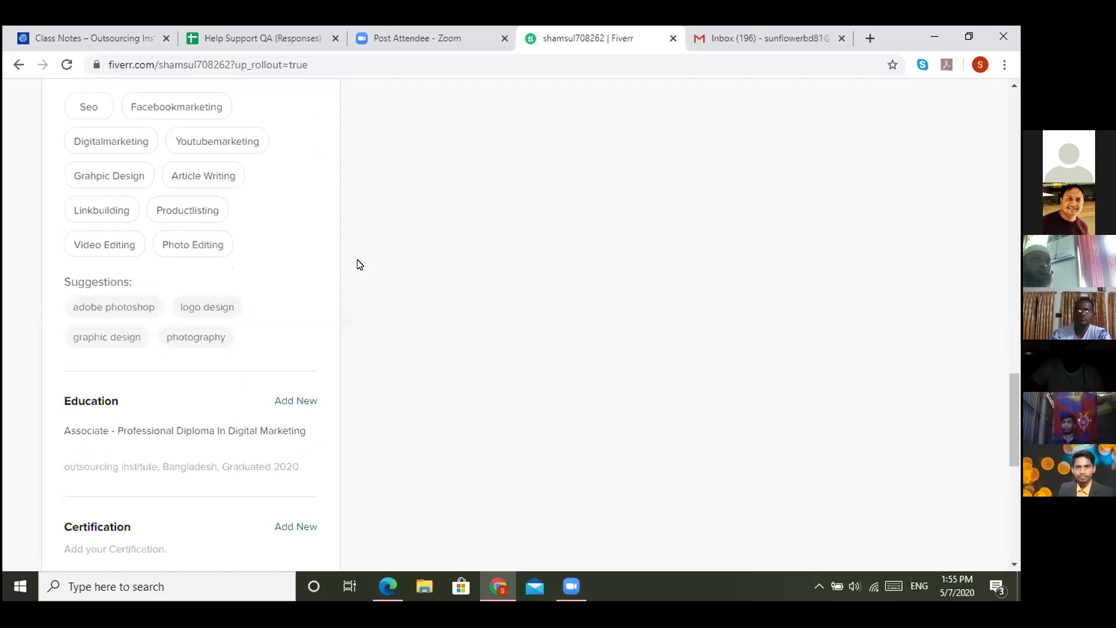
scroll(359, 265, "down", 1)
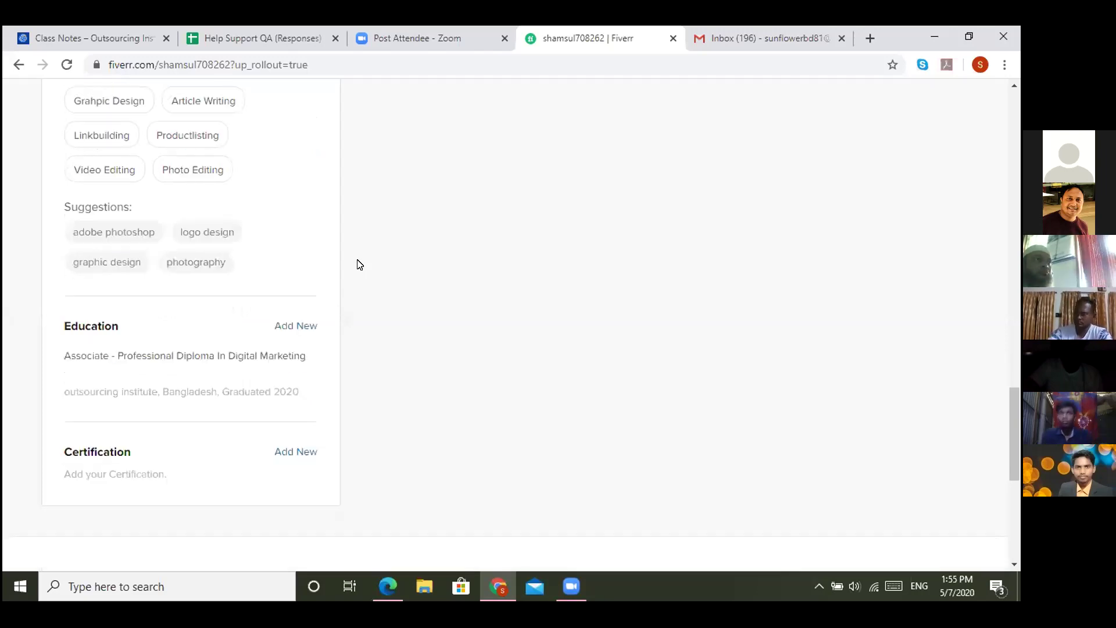
scroll(358, 263, "up", 5)
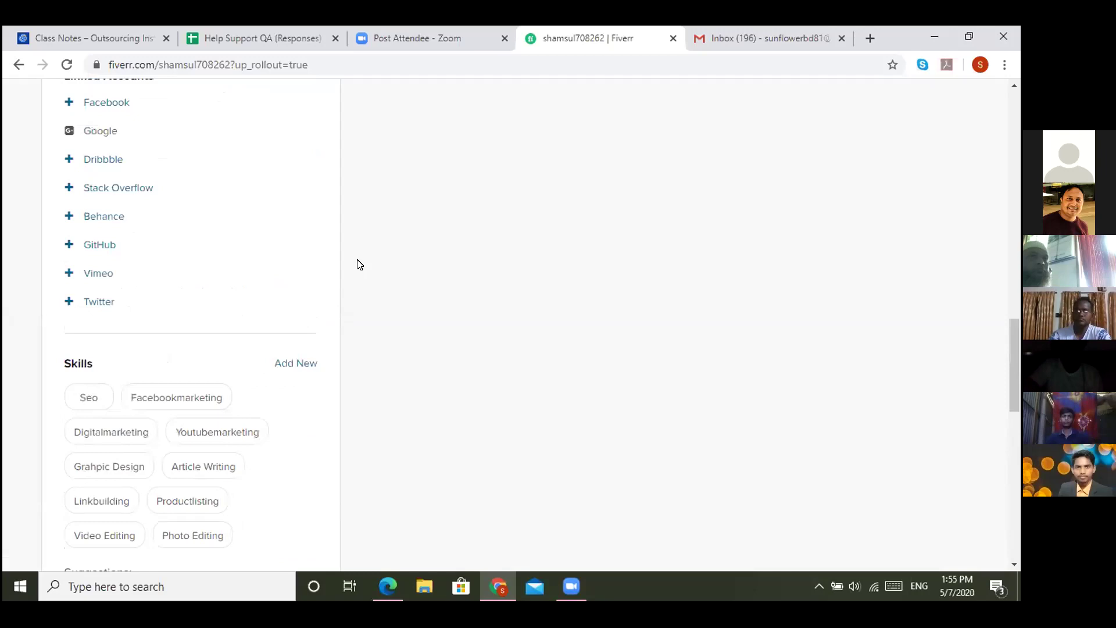
scroll(266, 292, "down", 2)
scroll(271, 289, "down", 4)
scroll(279, 281, "up", 2)
scroll(286, 278, "up", 8)
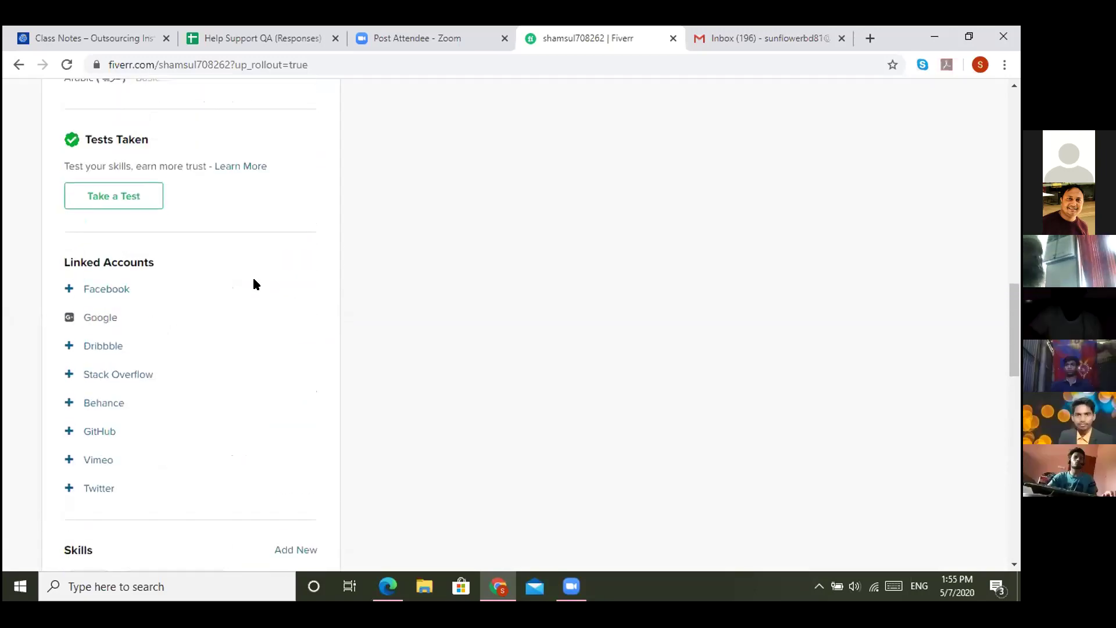
Review the profile's linked accounts, tests, languages and description sections
scroll(253, 282, "up", 1)
scroll(262, 285, "down", 2)
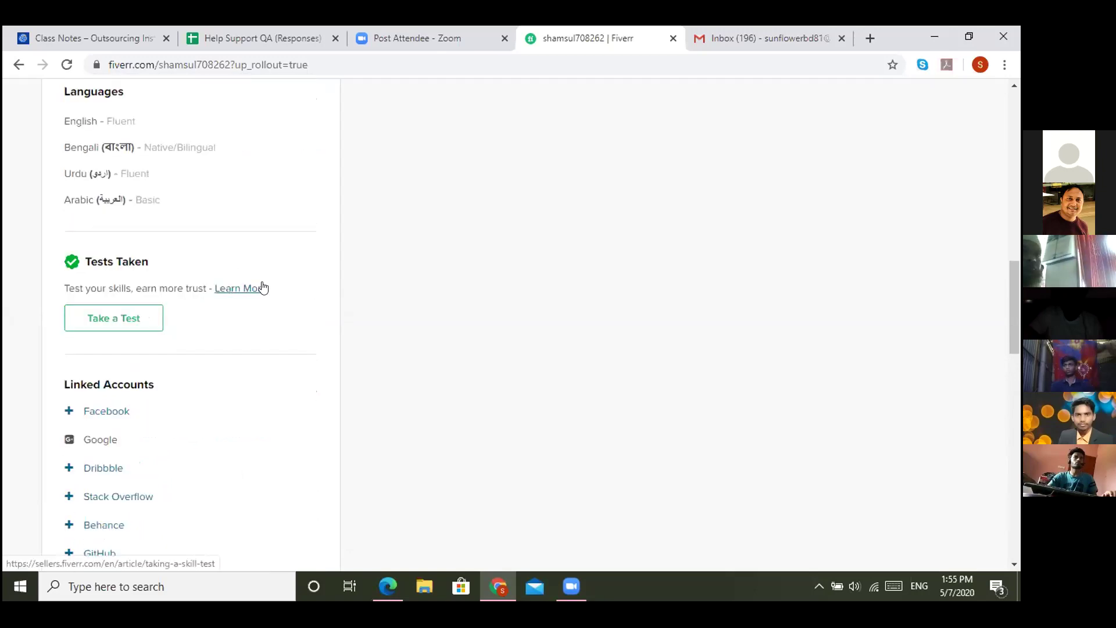
scroll(264, 287, "up", 4)
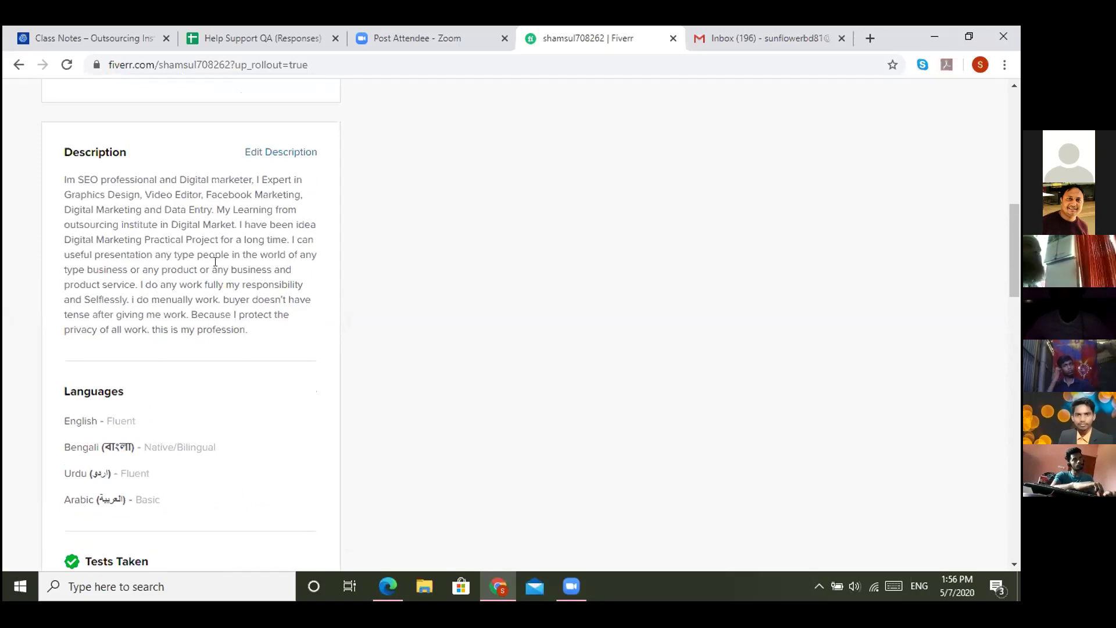
scroll(215, 261, "up", 1)
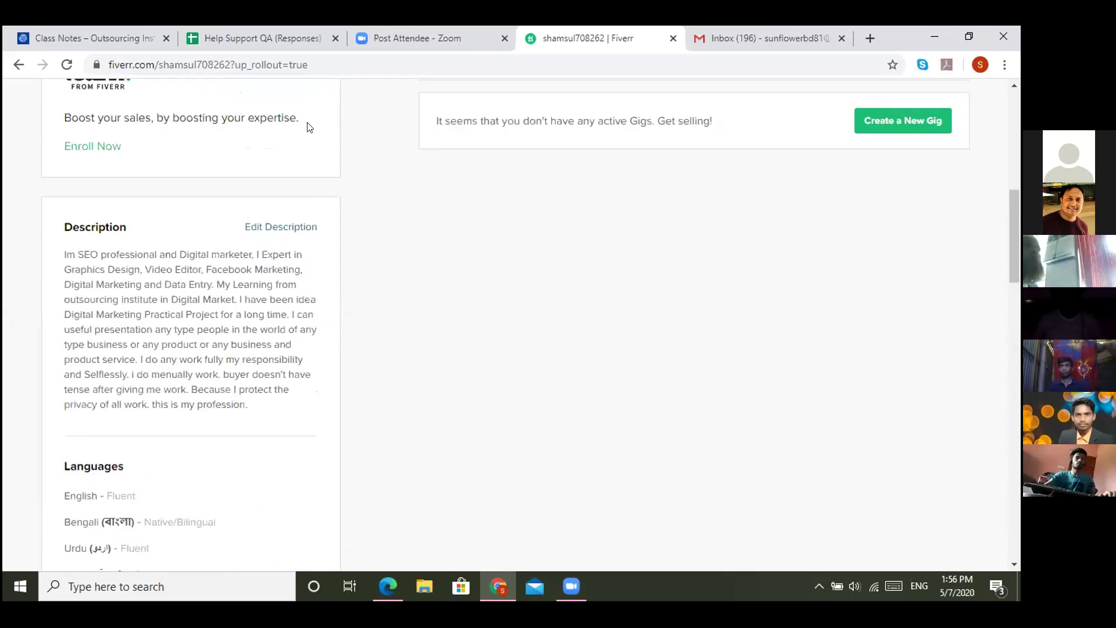
Look through the class videos on the Class Notes page, including the Fiverr account creation and profile correction lessons
left_click(158, 39)
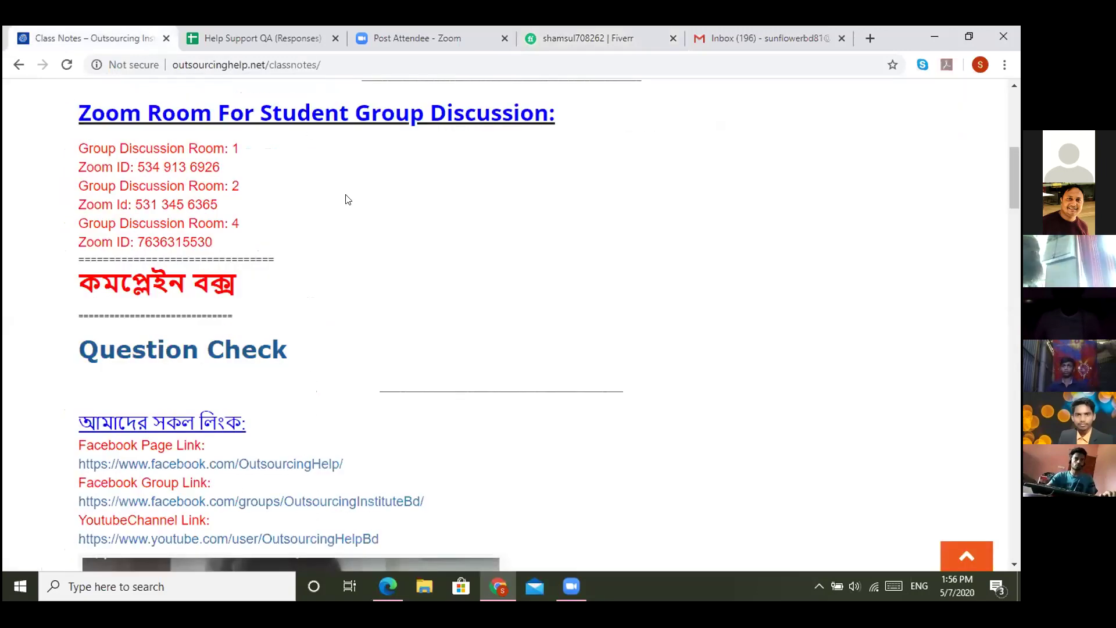
scroll(352, 206, "up", 2)
scroll(352, 209, "up", 3)
scroll(353, 209, "down", 15)
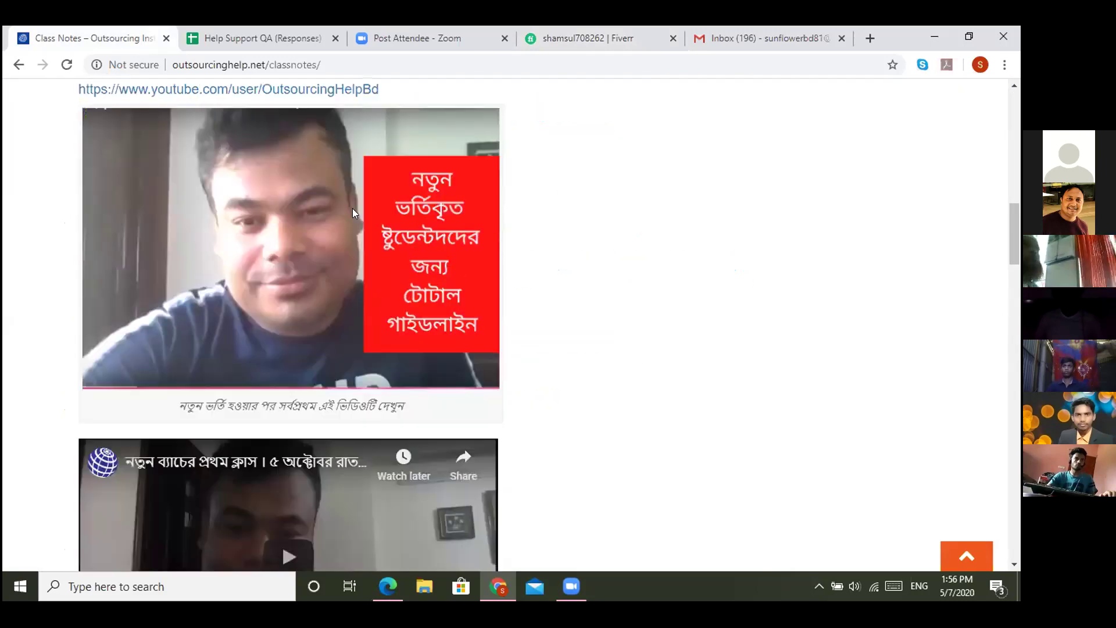
scroll(352, 212, "down", 10)
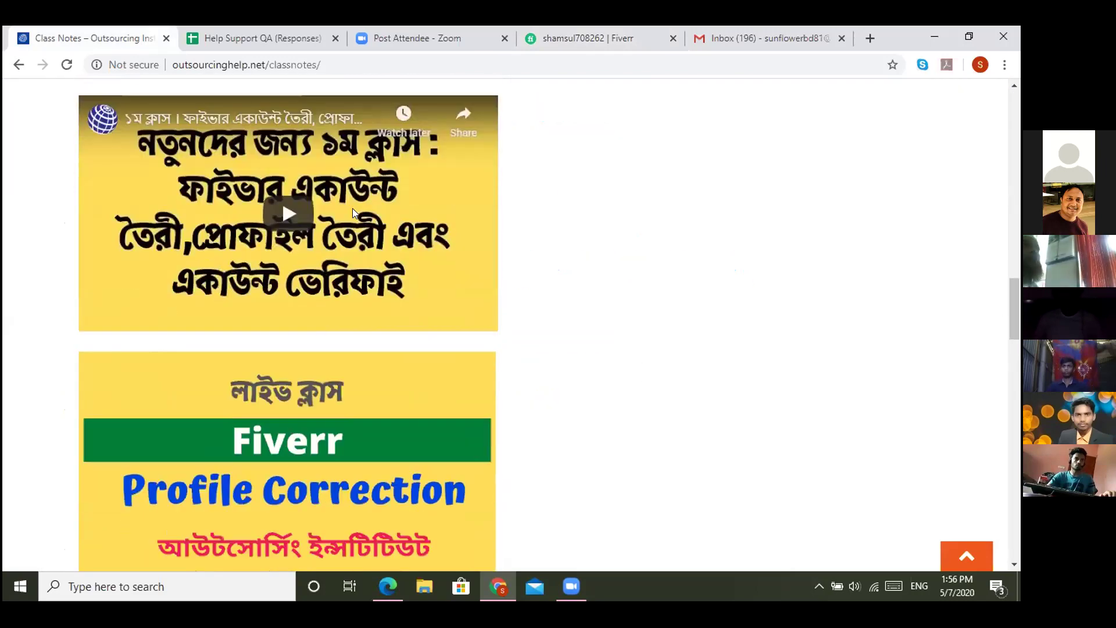
scroll(353, 213, "down", 9)
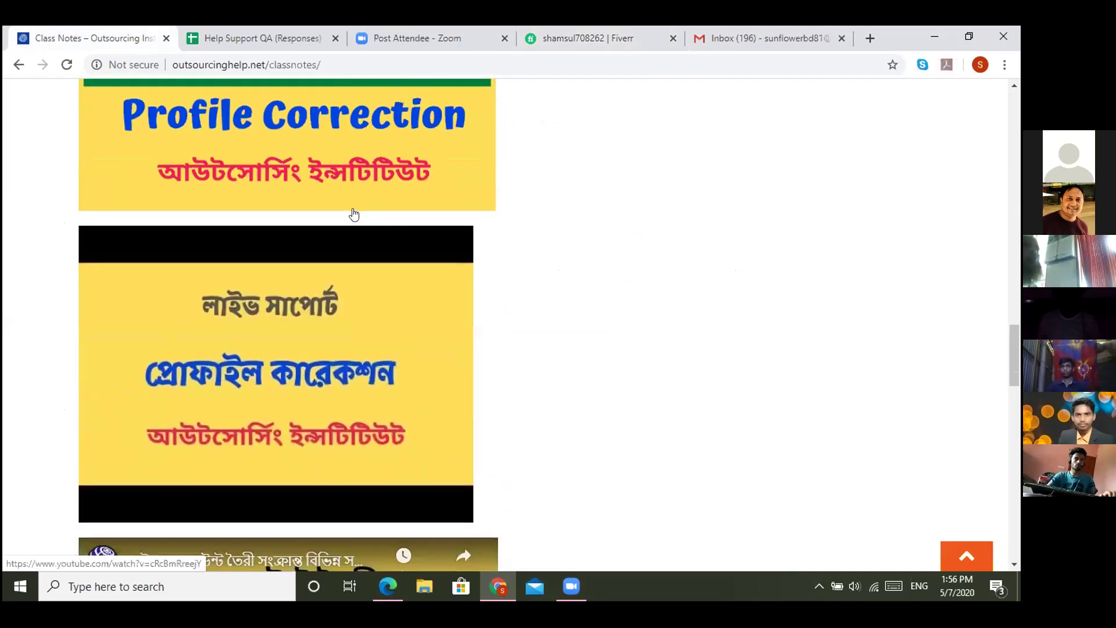
scroll(353, 214, "down", 6)
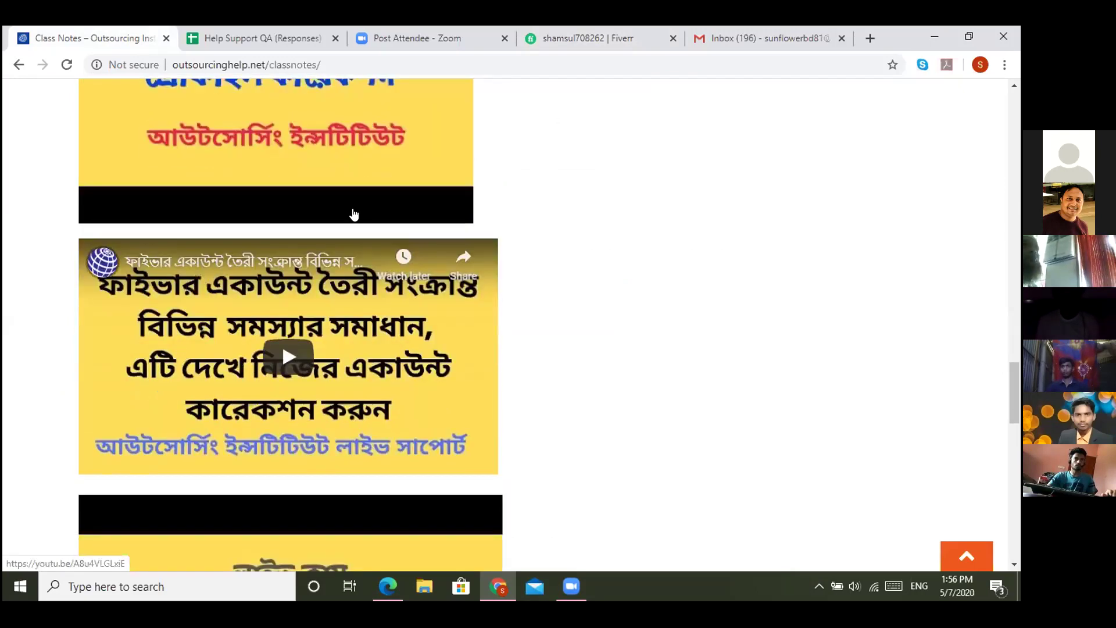
scroll(354, 215, "down", 1)
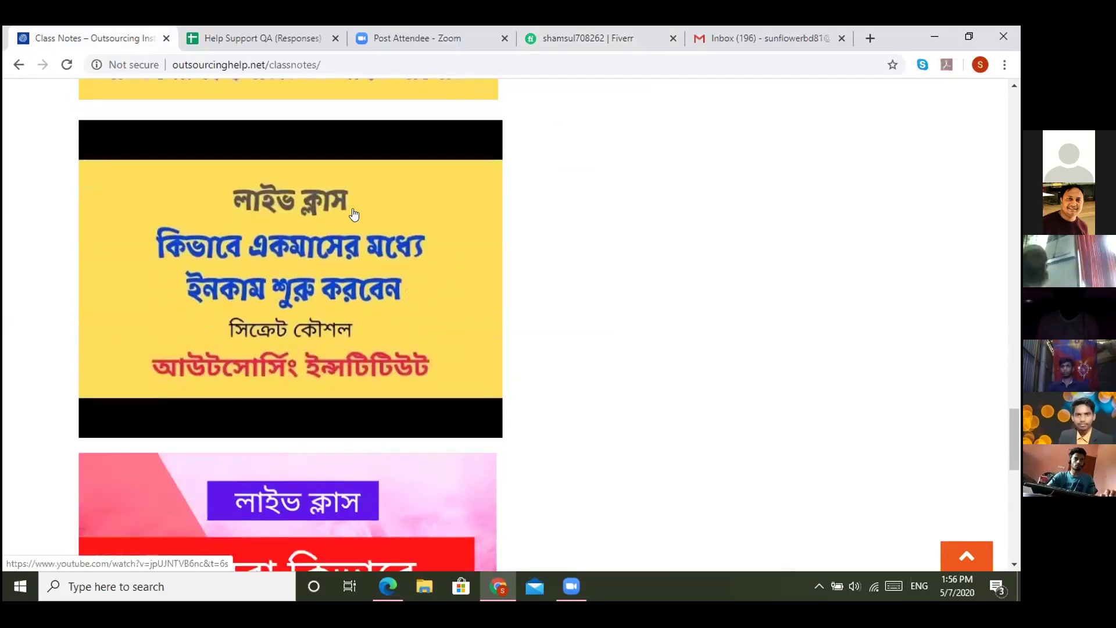